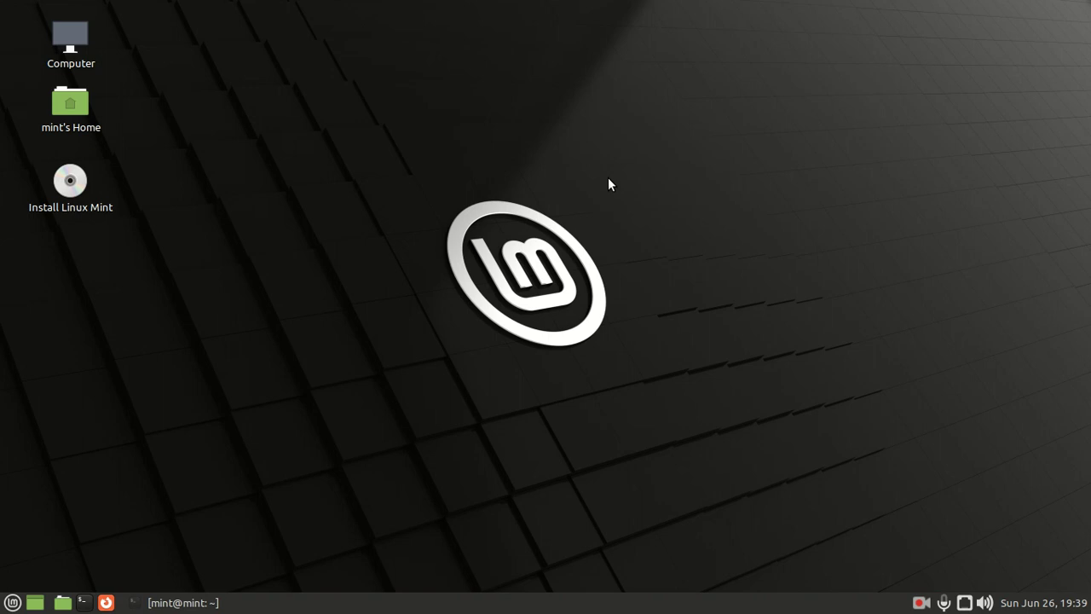
Rerun neofetch in the restored terminal to confirm Linux Mint 20.3 on the Latitude 5400.
click(183, 601)
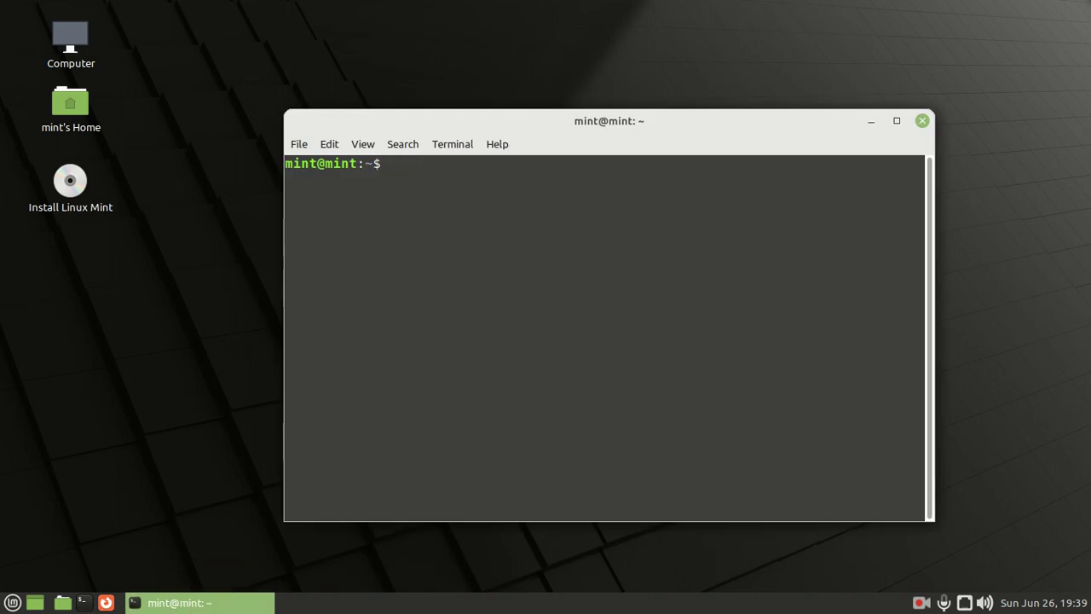
key(Up)
key(Up)
key(Return)
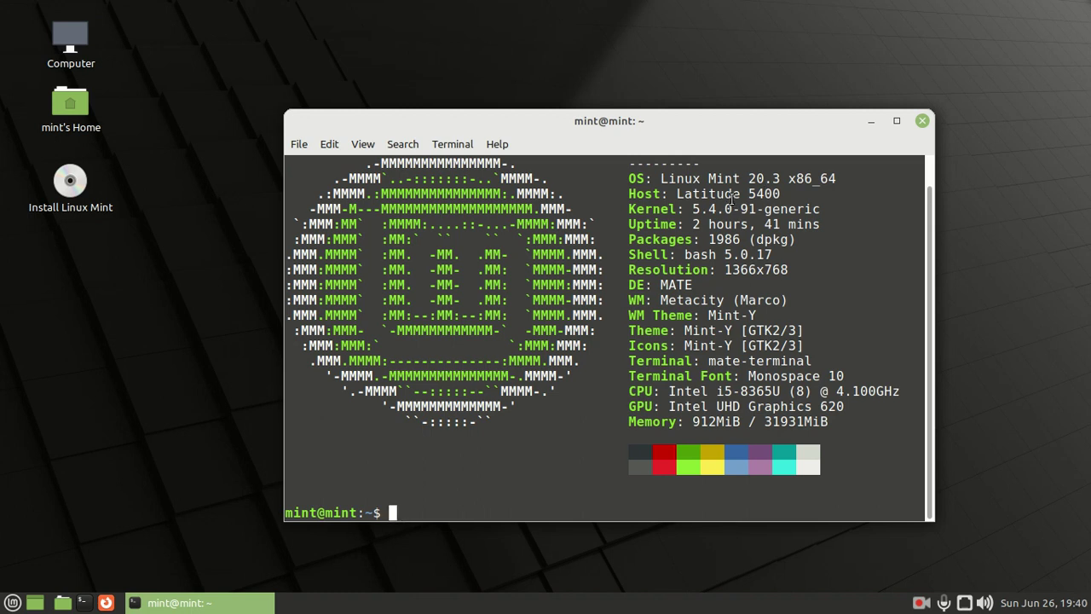
triple_click(732, 196)
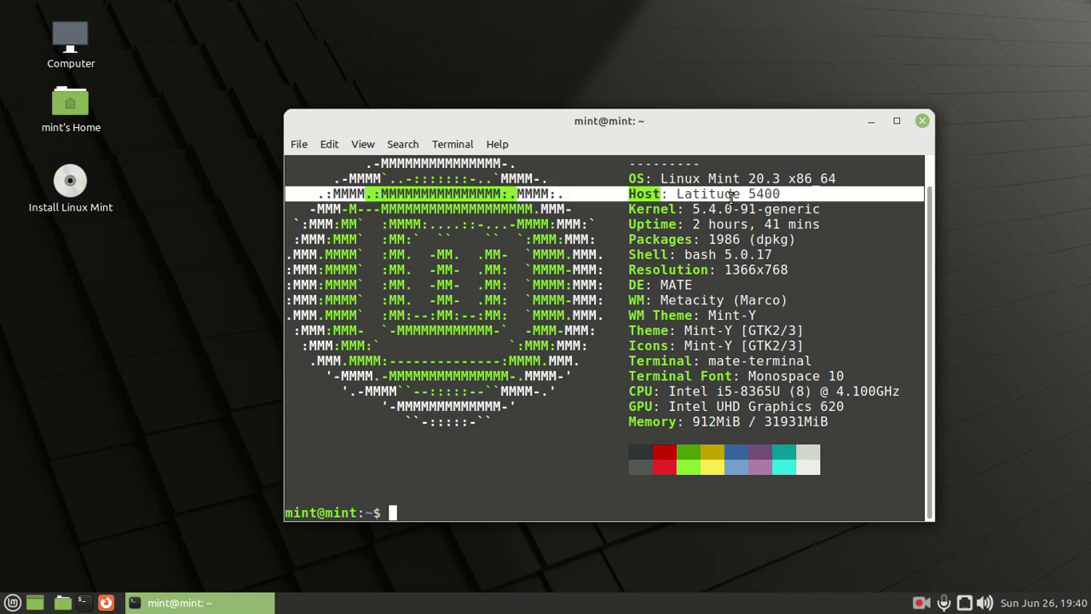
click(731, 197)
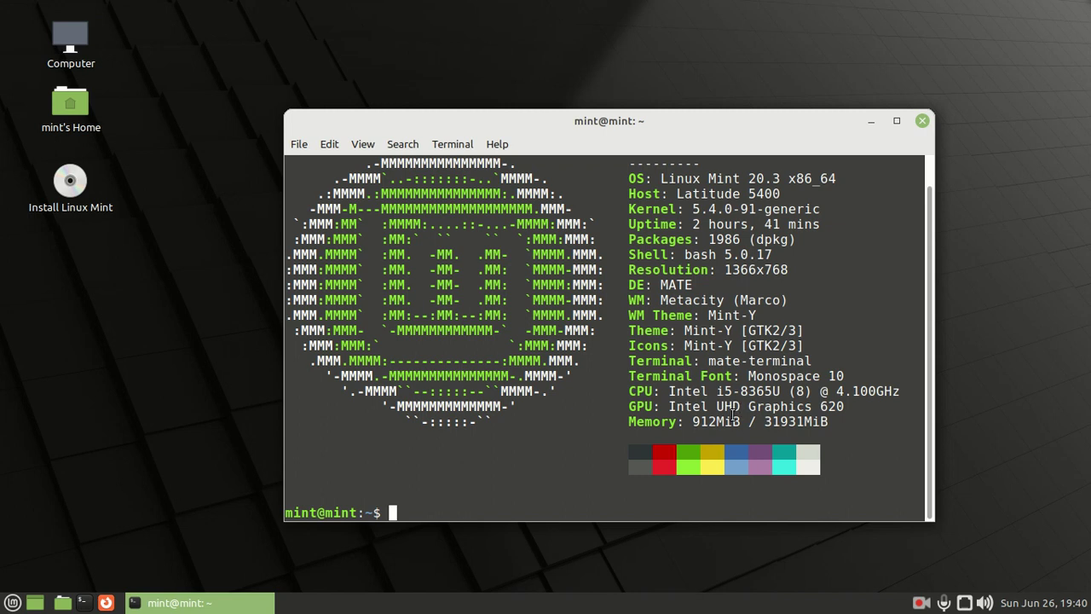
Close the terminal and launch the Linux Mint installer from the Install Linux Mint launcher.
click(922, 124)
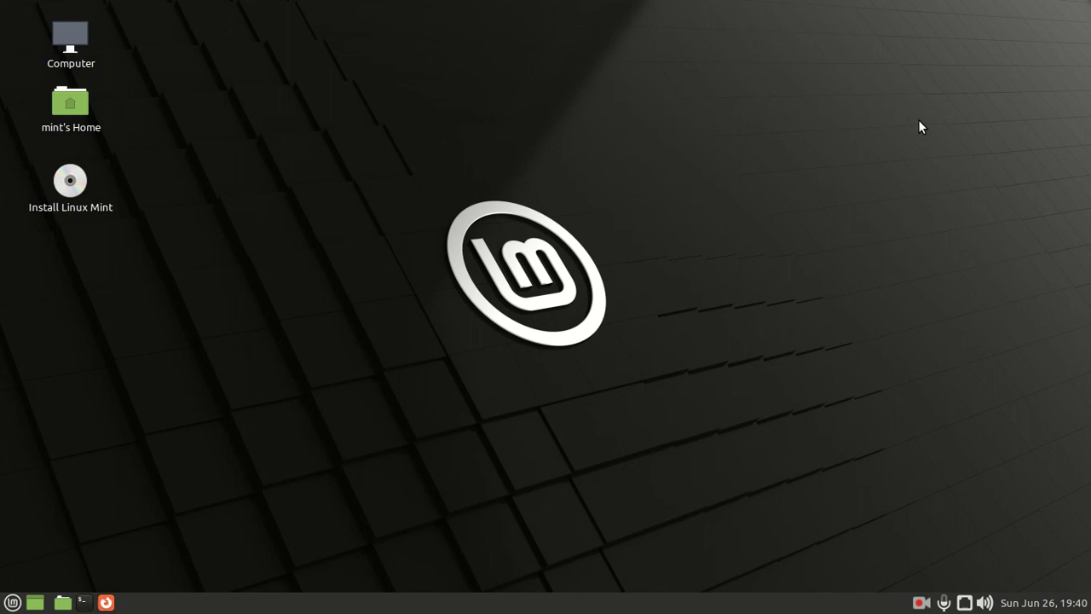
right_click(75, 184)
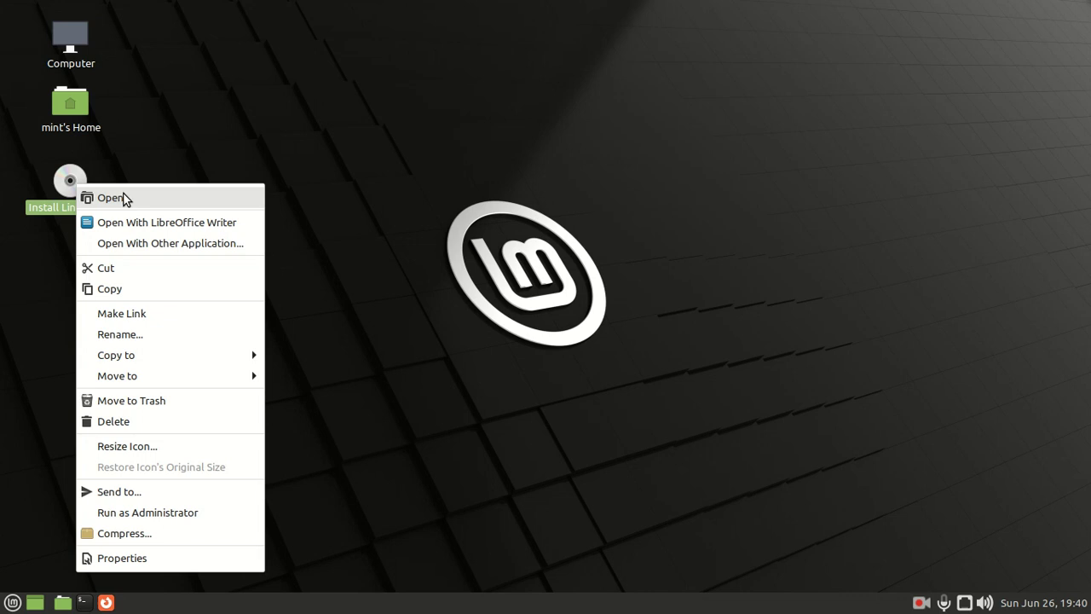
click(110, 198)
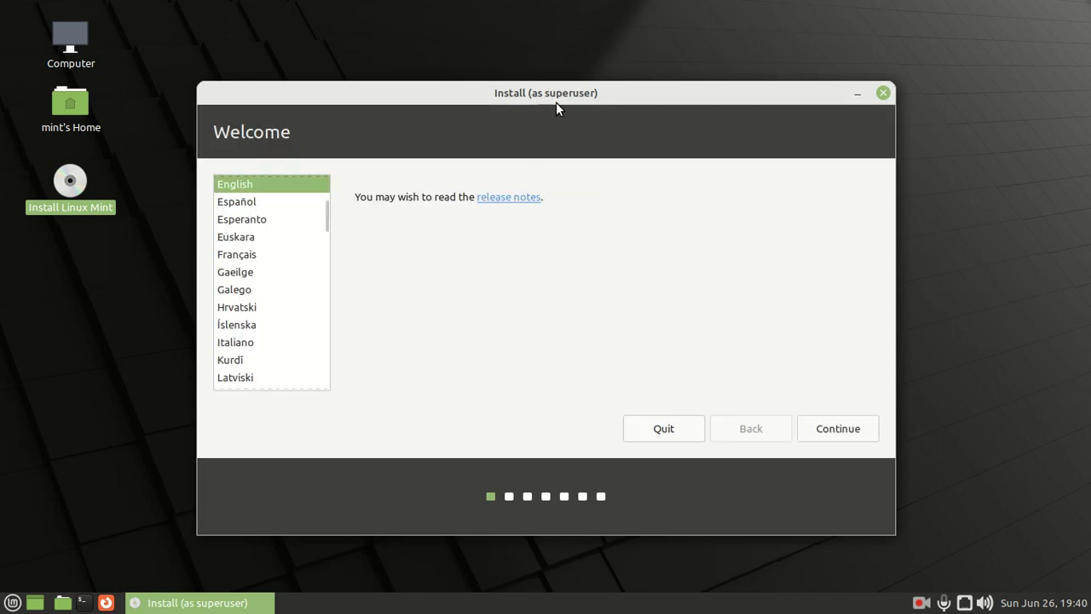
drag(550, 99, 528, 80)
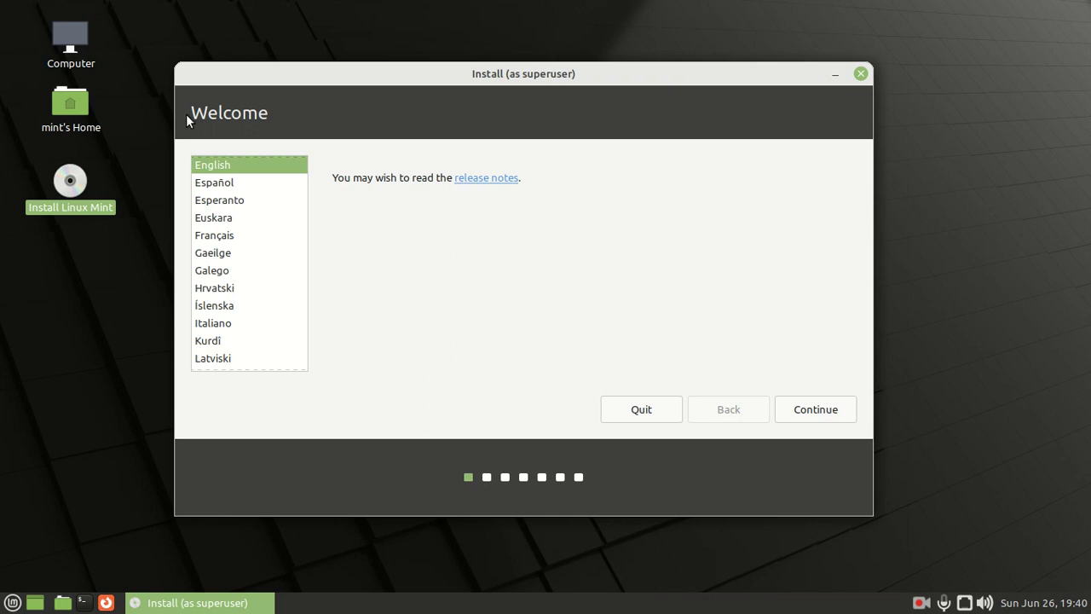
Accept English, then test the English (US) layout by typing '123456789wertyuiosdfghjkcvb'.
click(804, 412)
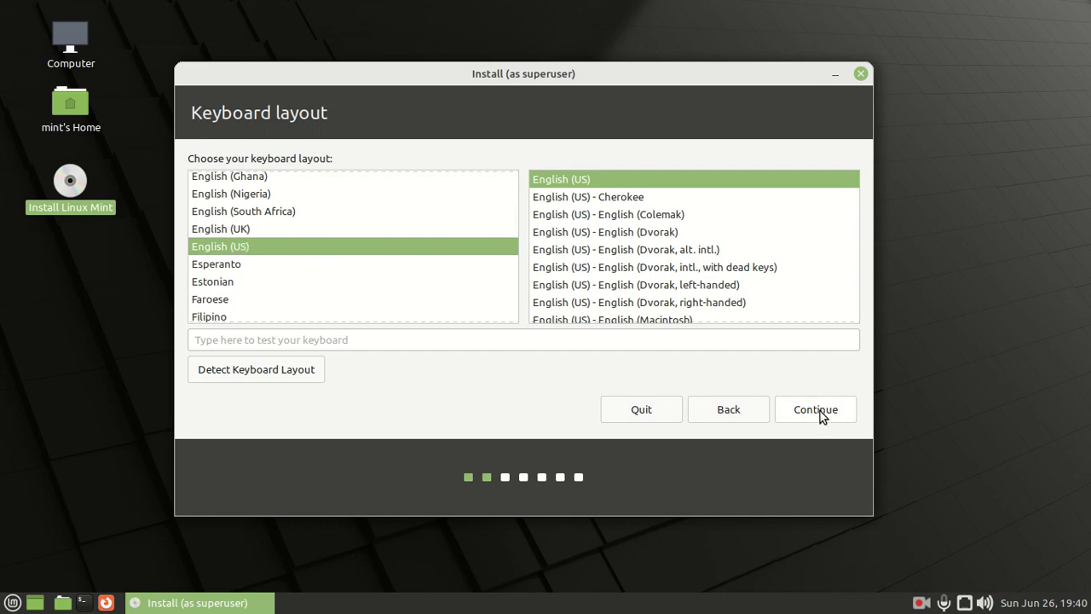
click(758, 339)
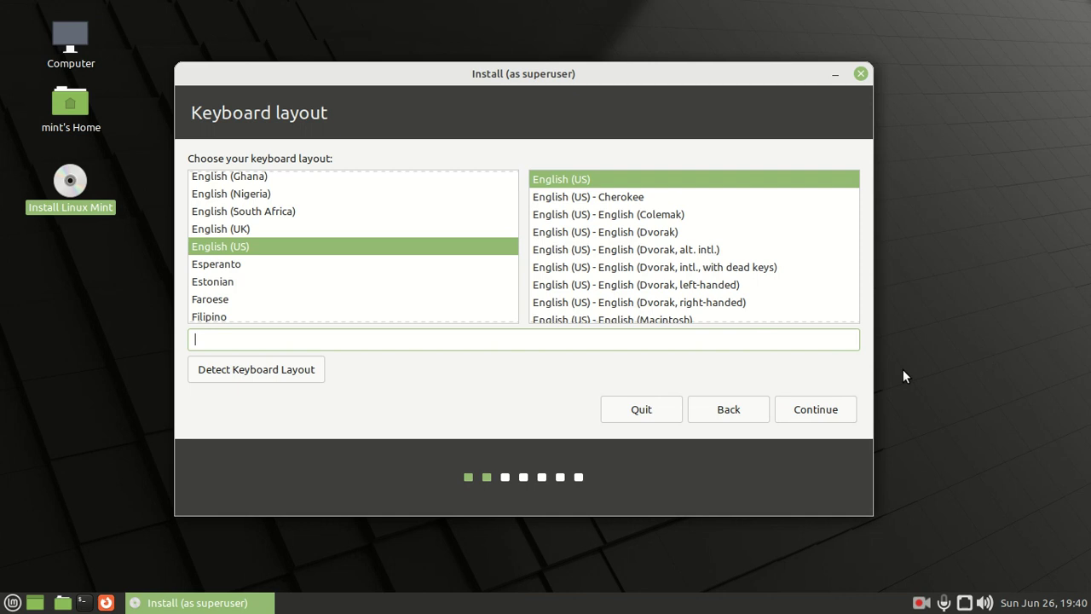
text(123456789wertyu)
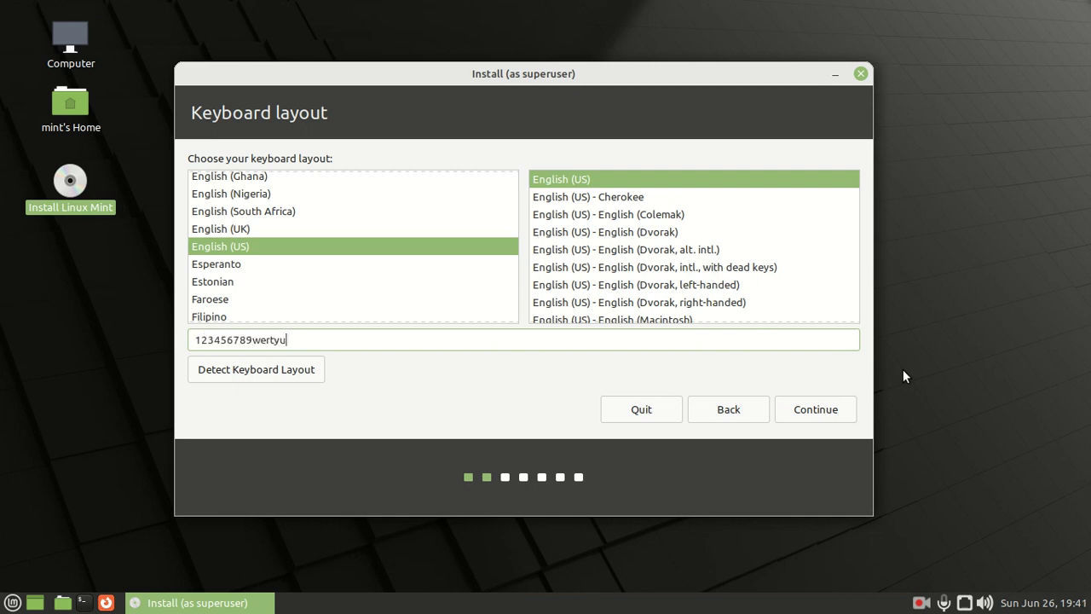
text(iosdfghjkcvb)
Keep the English (US) layout and tick 'Install multimedia codecs'.
click(811, 411)
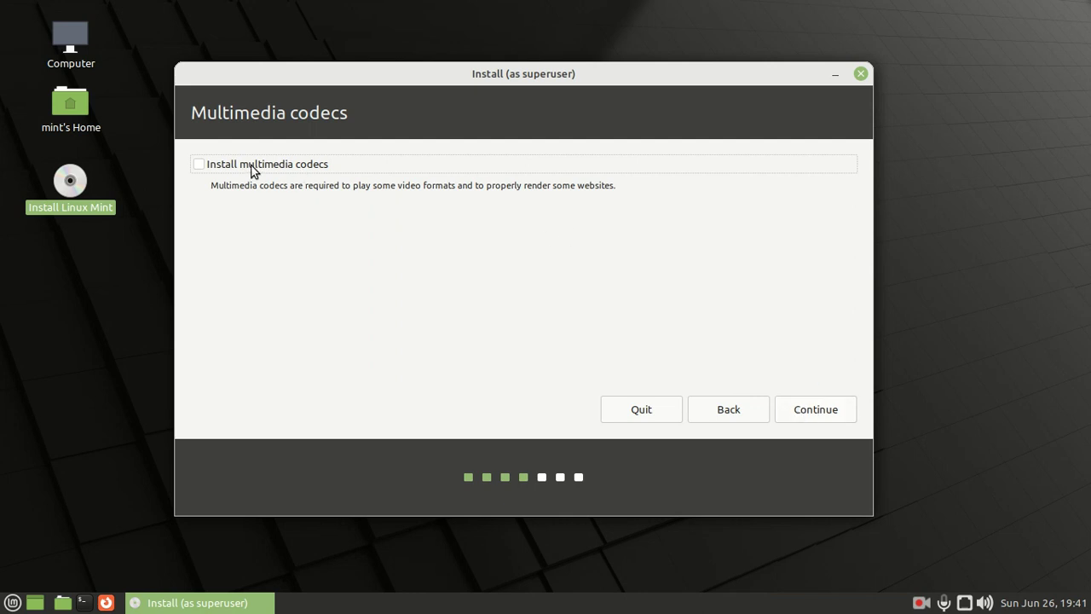
click(202, 167)
Choose 'Erase disk and install Linux Mint' and review the /dev/nvme0n1 ESP and ext4 partitions.
click(813, 414)
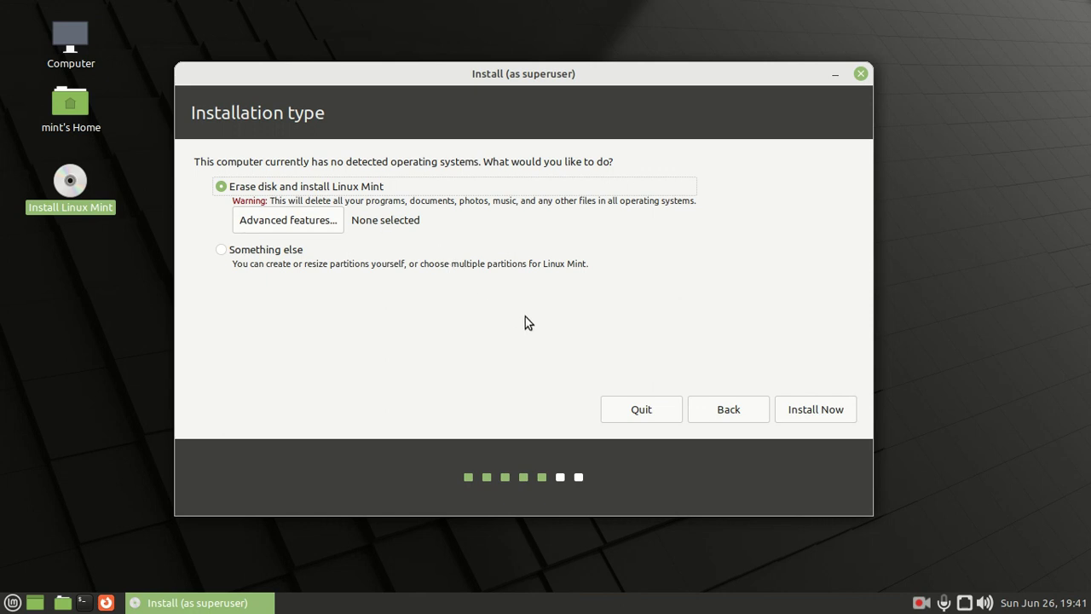
click(817, 417)
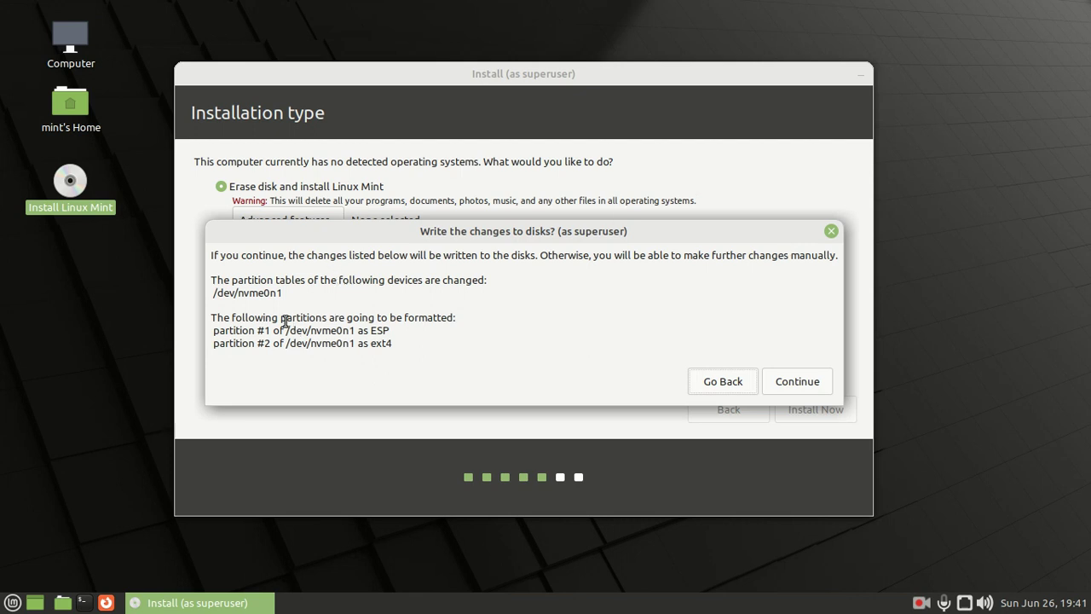
drag(290, 329, 393, 344)
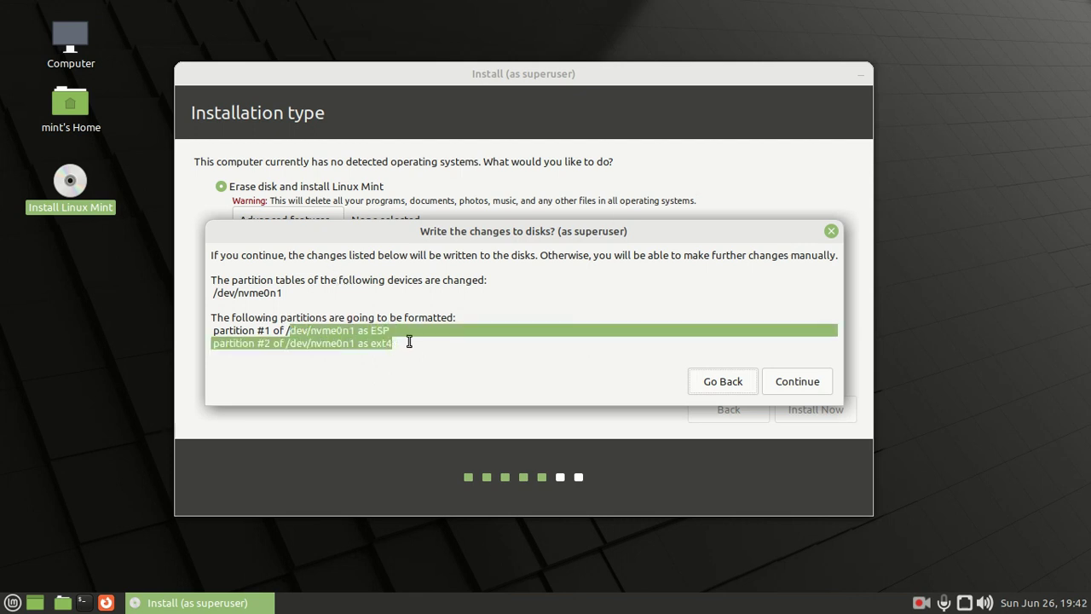
click(410, 343)
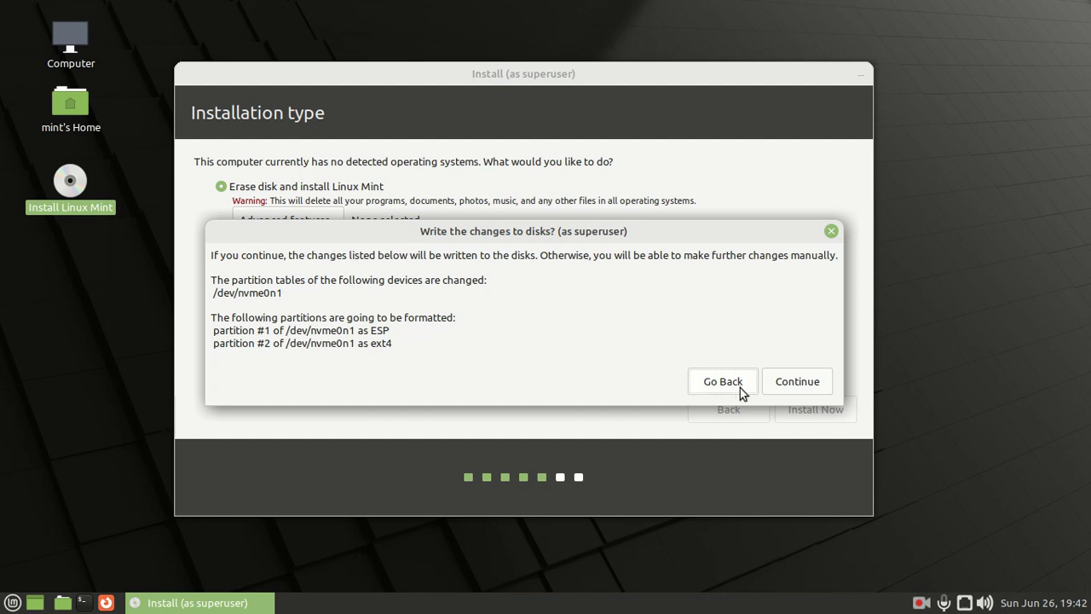
Confirm writing the partition changes to disk and accept the New York time zone.
click(791, 383)
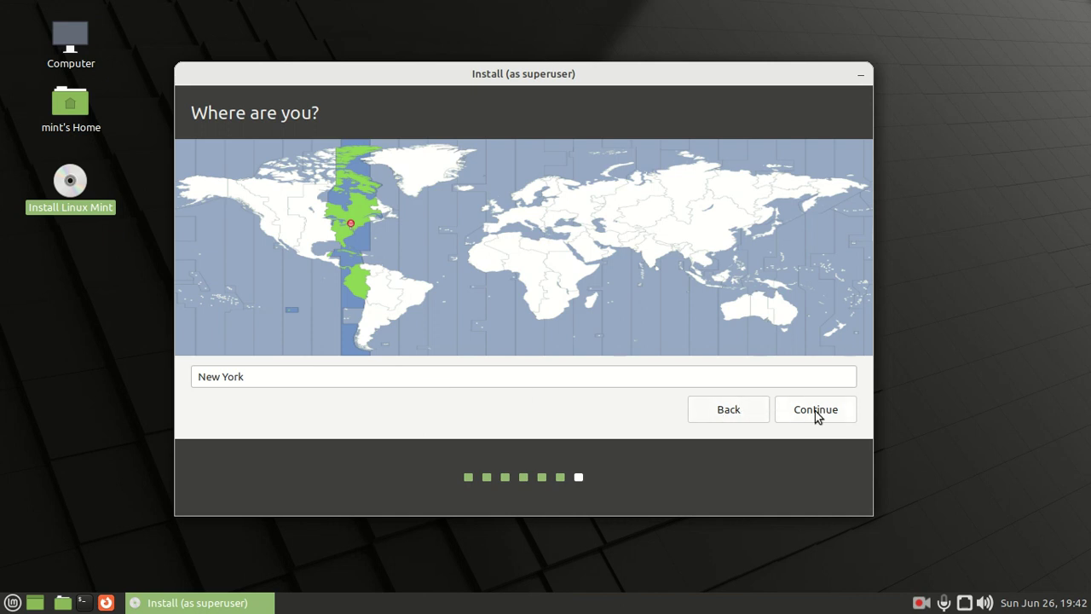
click(815, 411)
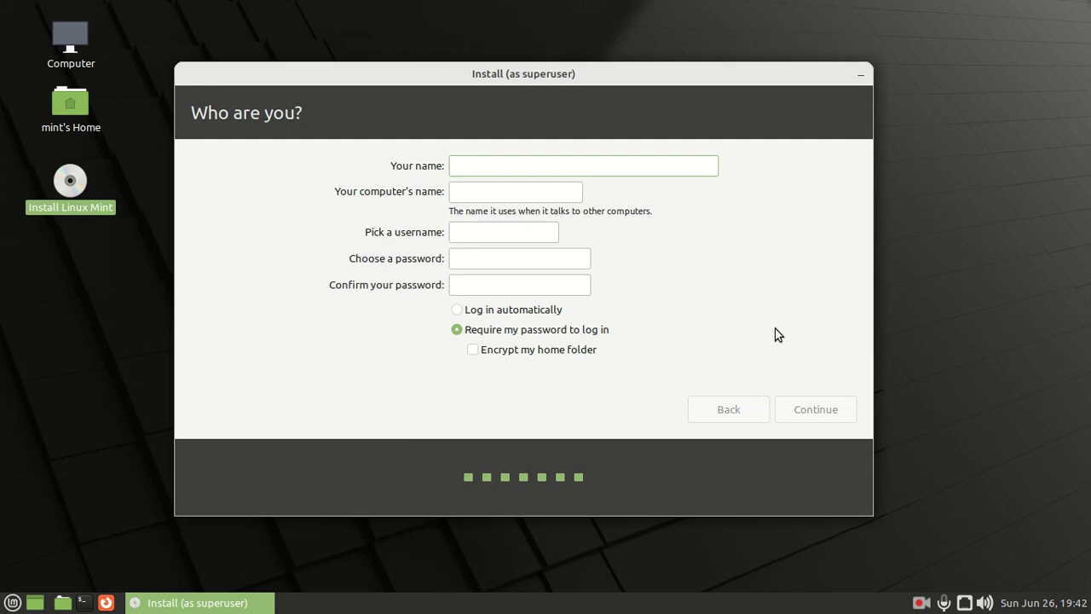
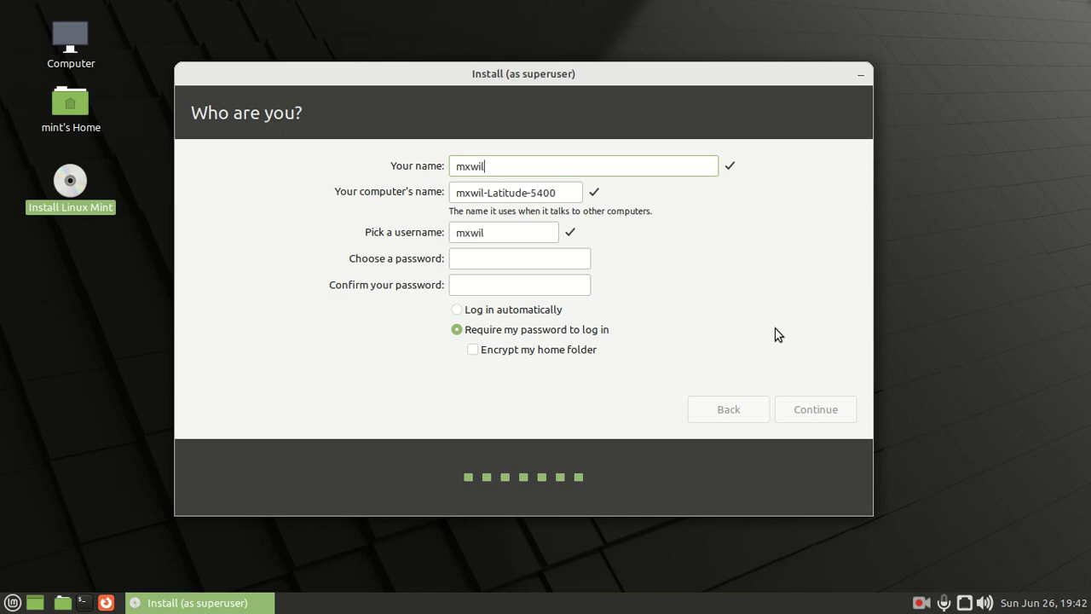
Enter the user's name, then type the account password and its confirmation.
key(Tab)
key(Tab)
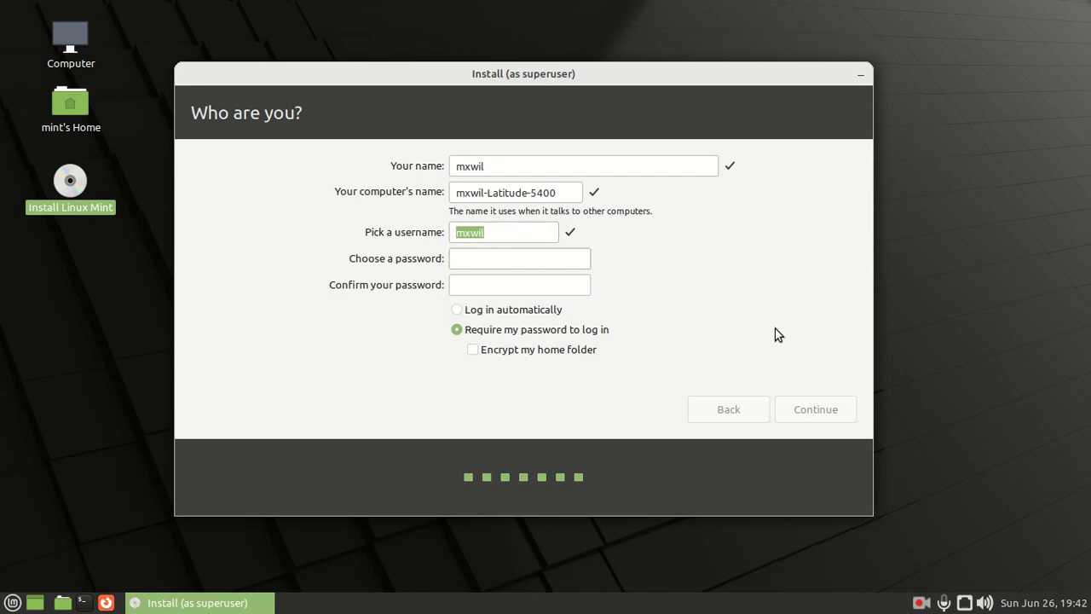
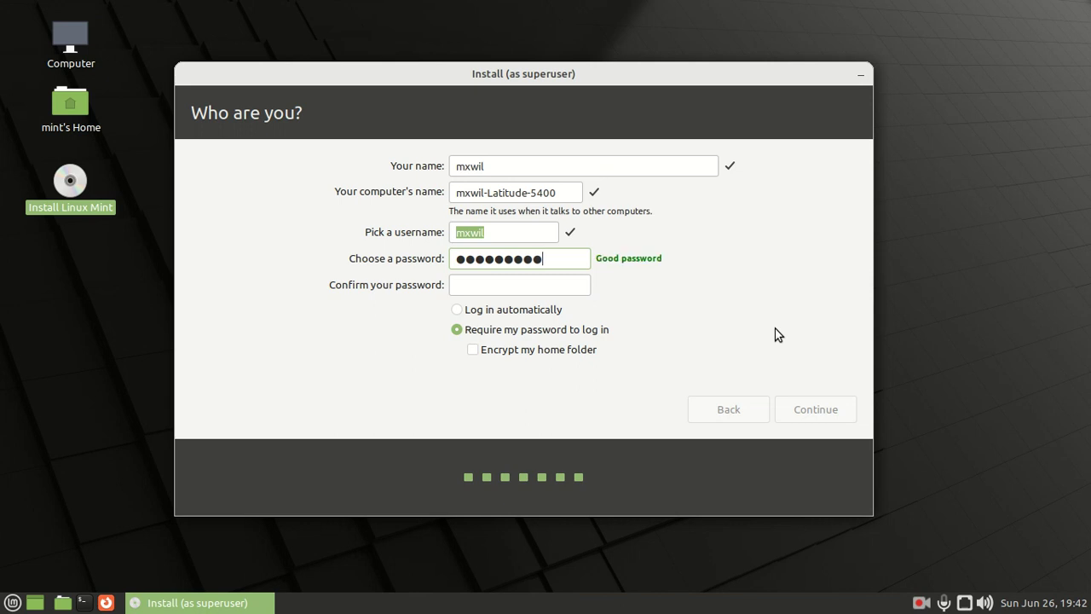
key(Tab)
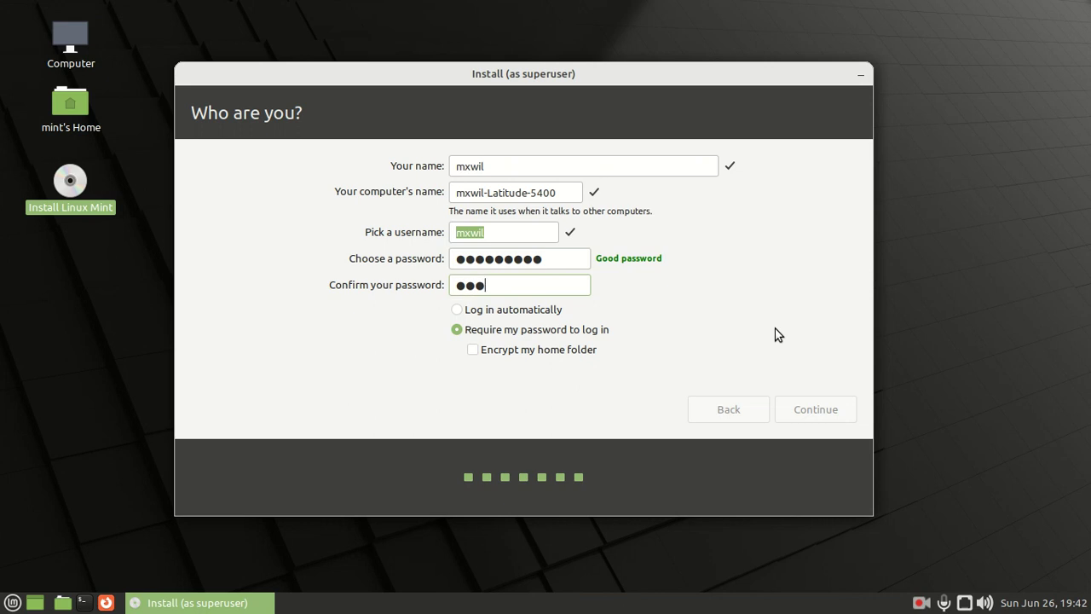
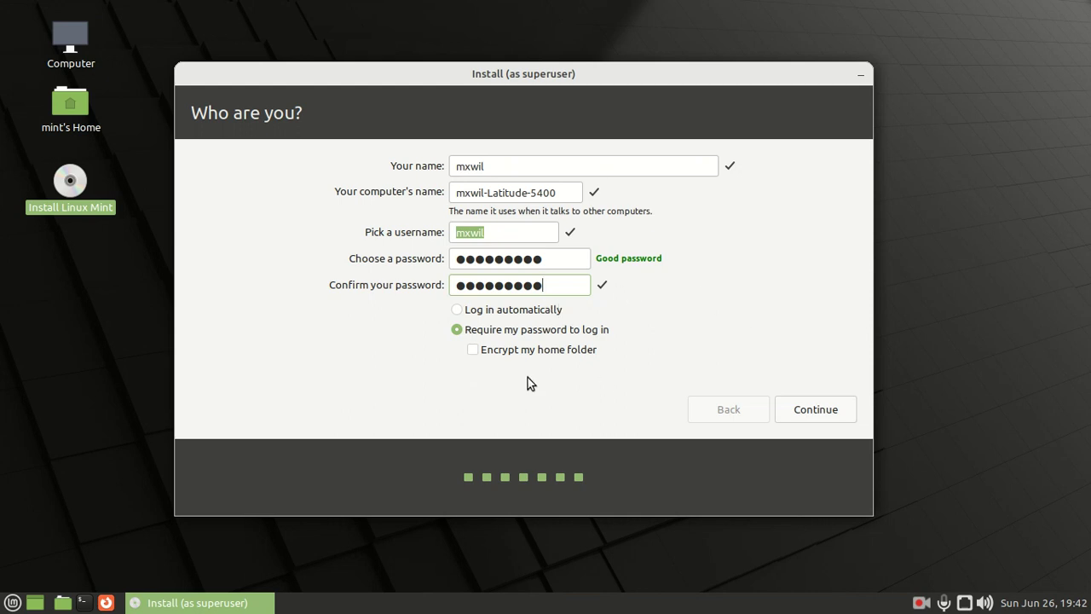
Submit the account details and let the installer copy files until nearly complete.
click(822, 413)
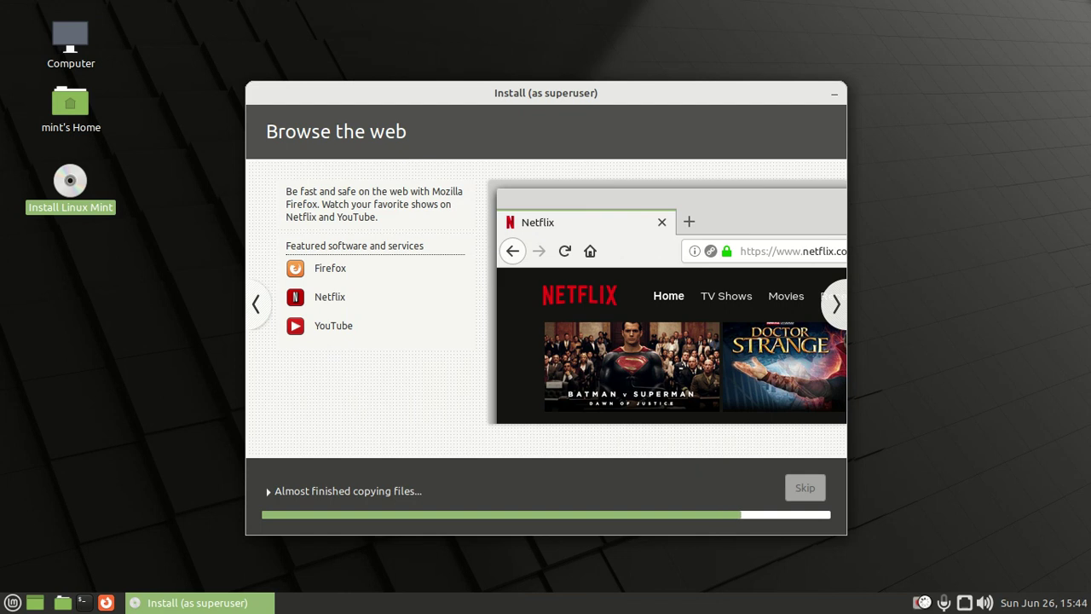
click(923, 603)
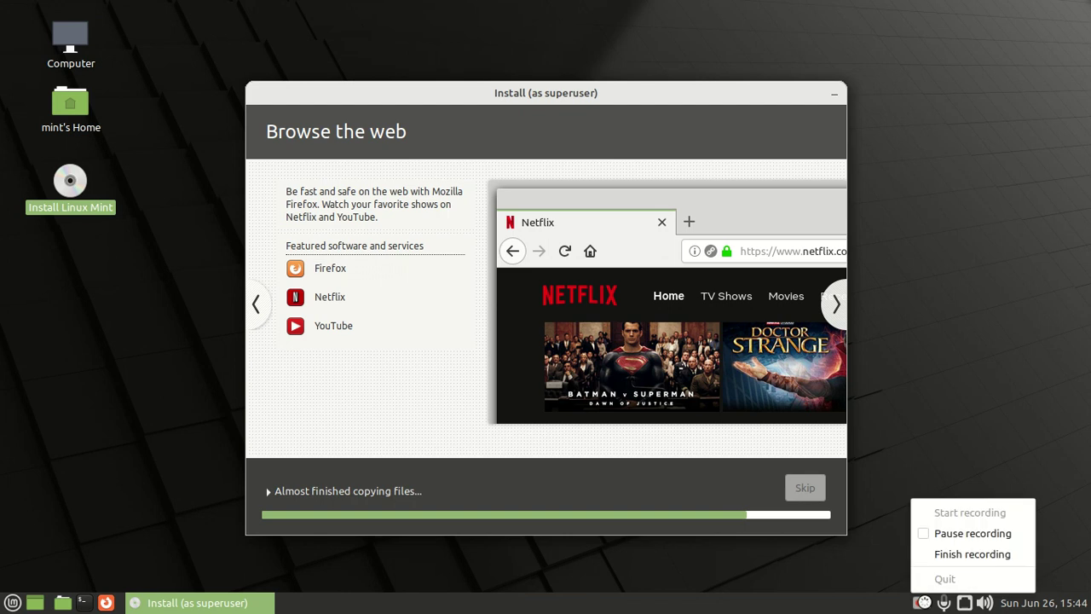